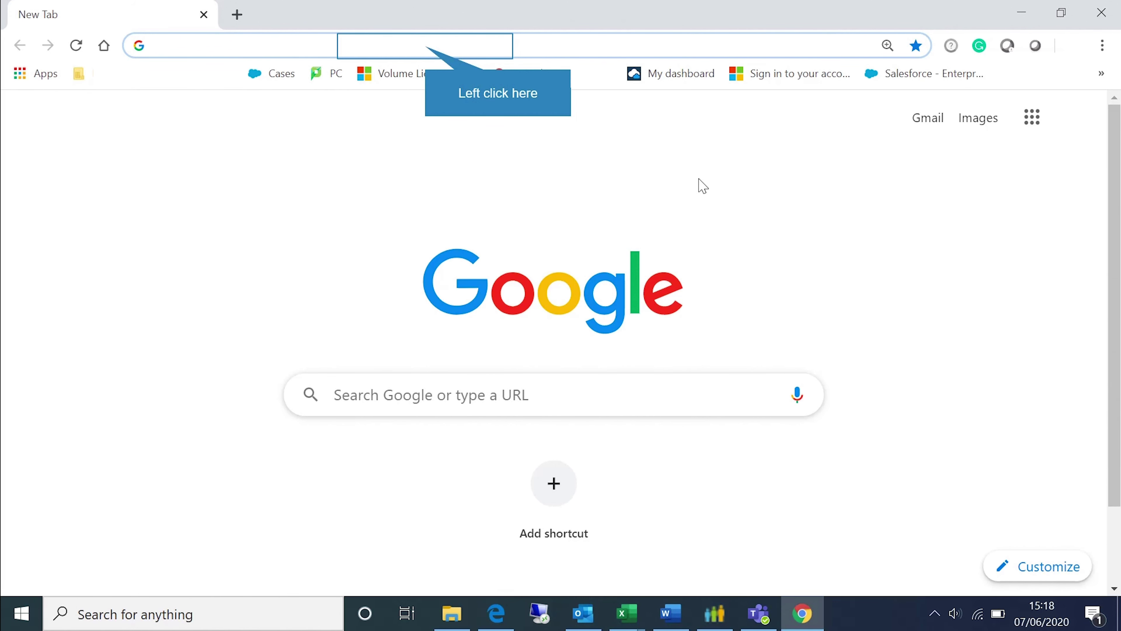
- Go to meet.google.com in the first Chrome tab
{"action": "left_click", "coordinate": [425, 46]}
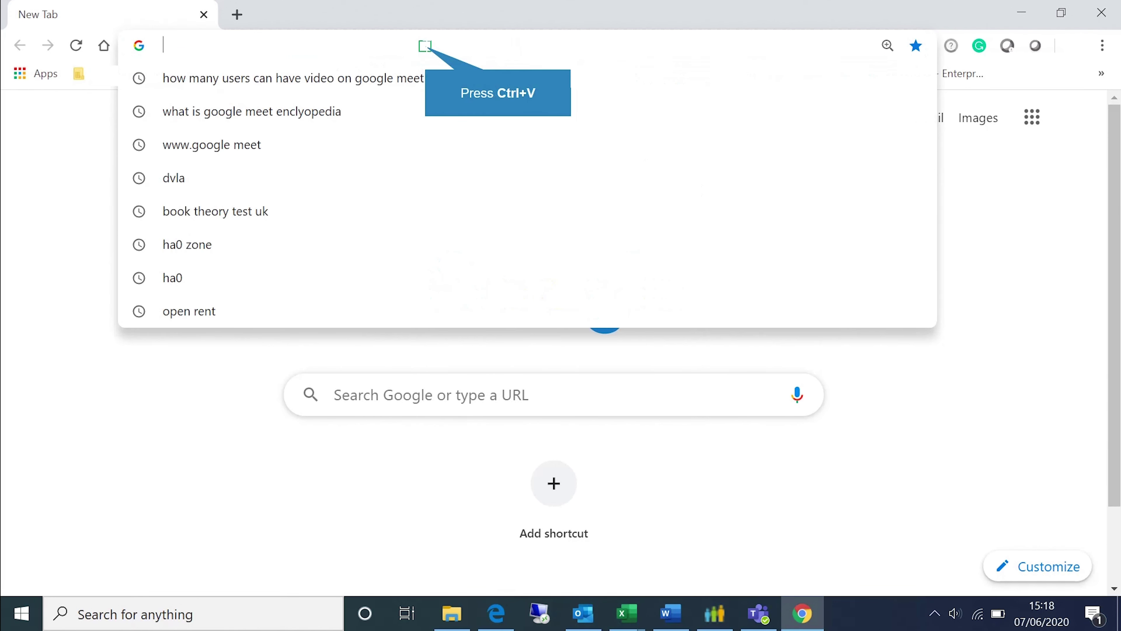
{"action": "key", "text": "ctrl+v"}
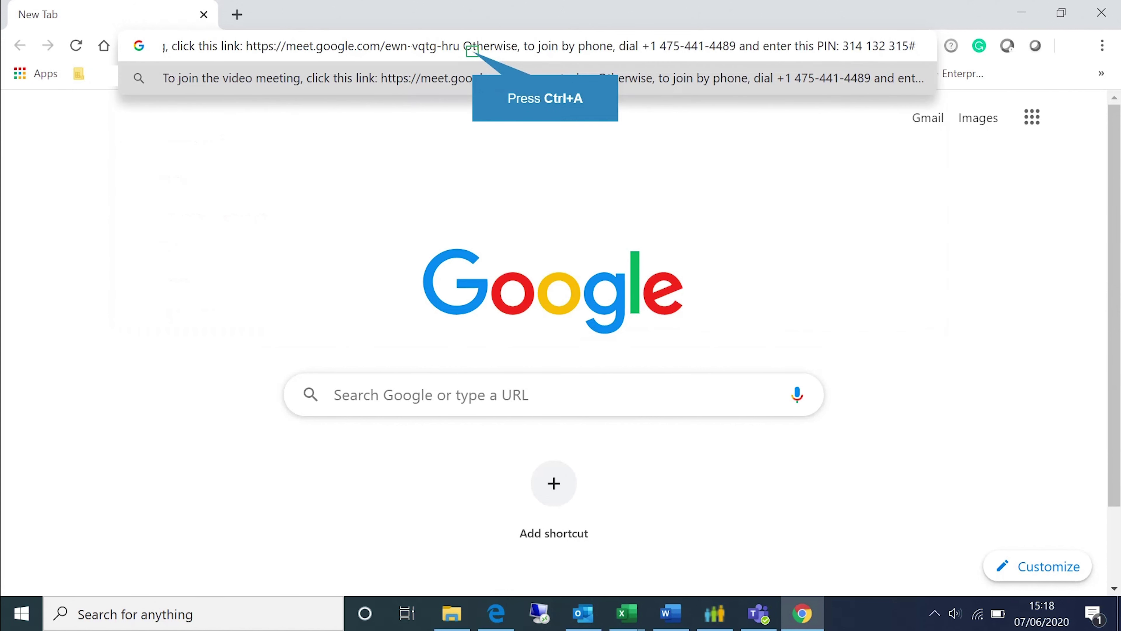
{"action": "key", "text": "ctrl+a"}
{"action": "type", "text": "mee"}
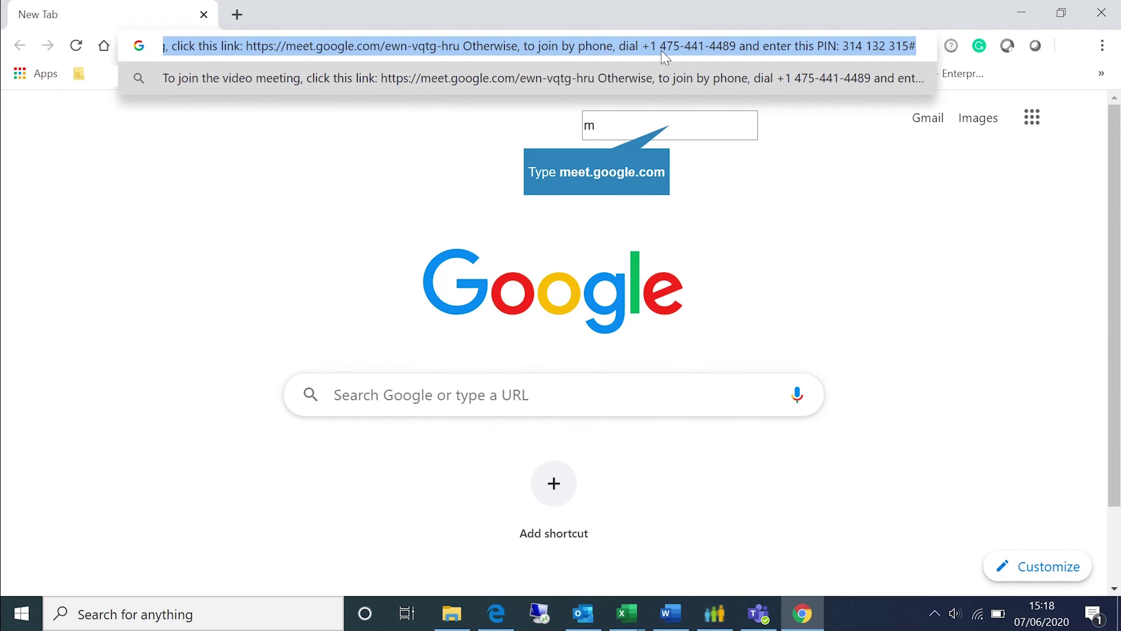
{"action": "type", "text": "t.google.com"}
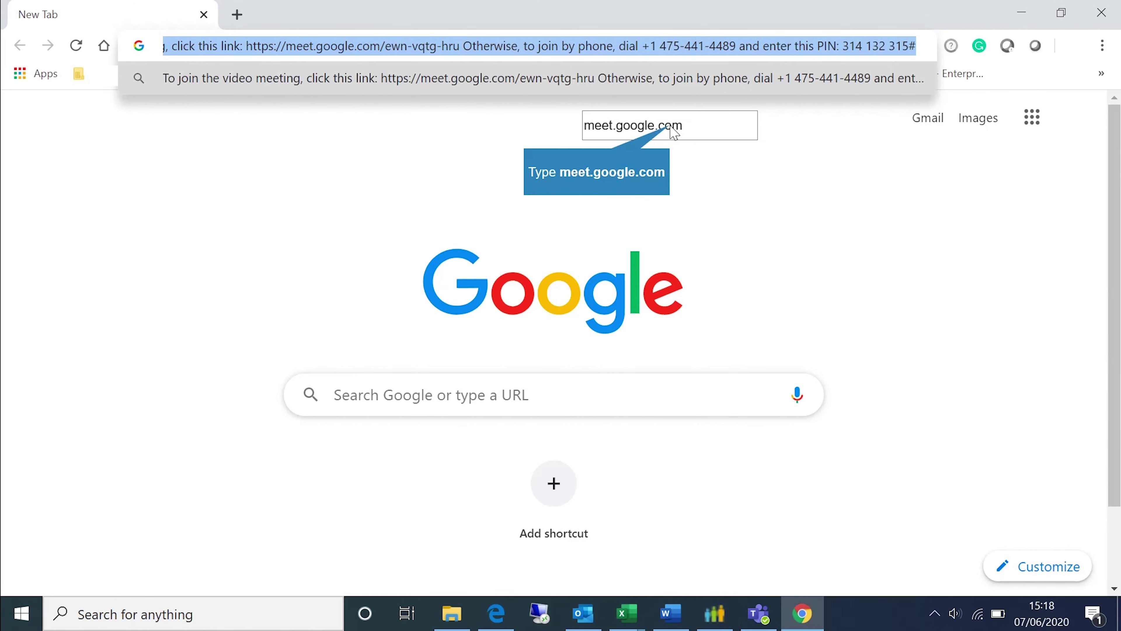
{"action": "key", "text": "Return"}
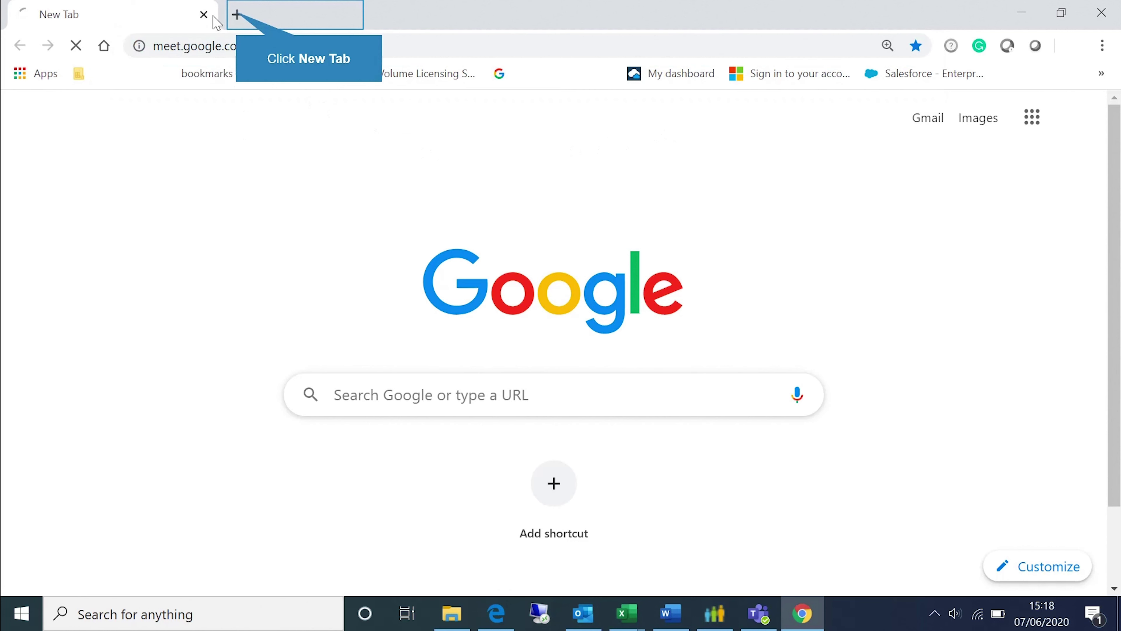
- Open Google Meet in a new tab from the Google apps grid
{"action": "left_click", "coordinate": [237, 14]}
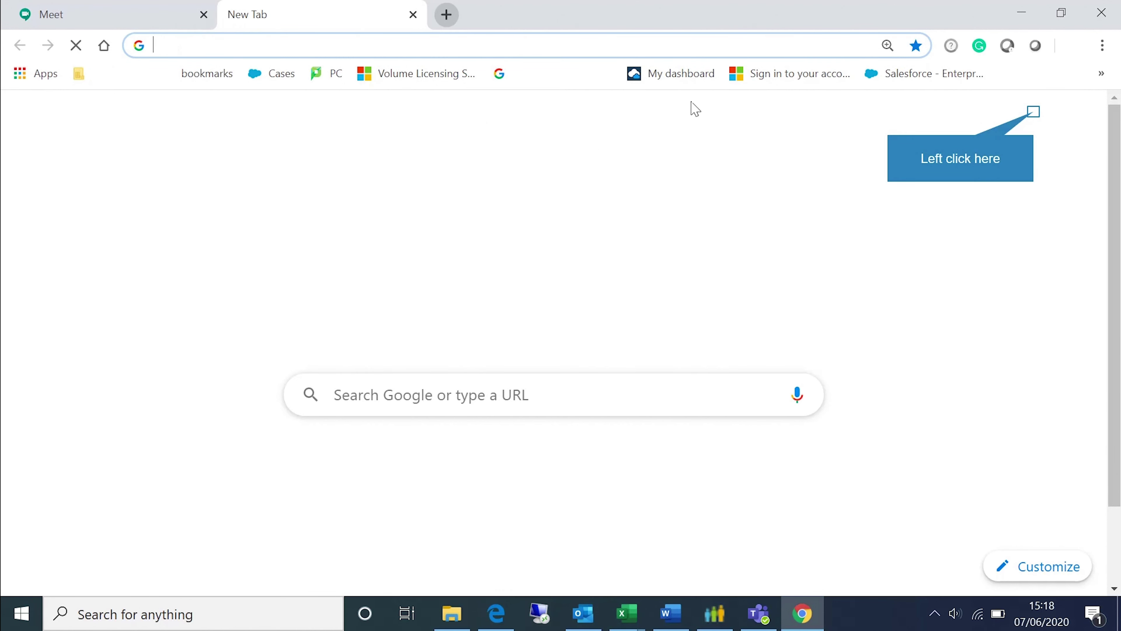
{"action": "left_click", "coordinate": [1031, 117]}
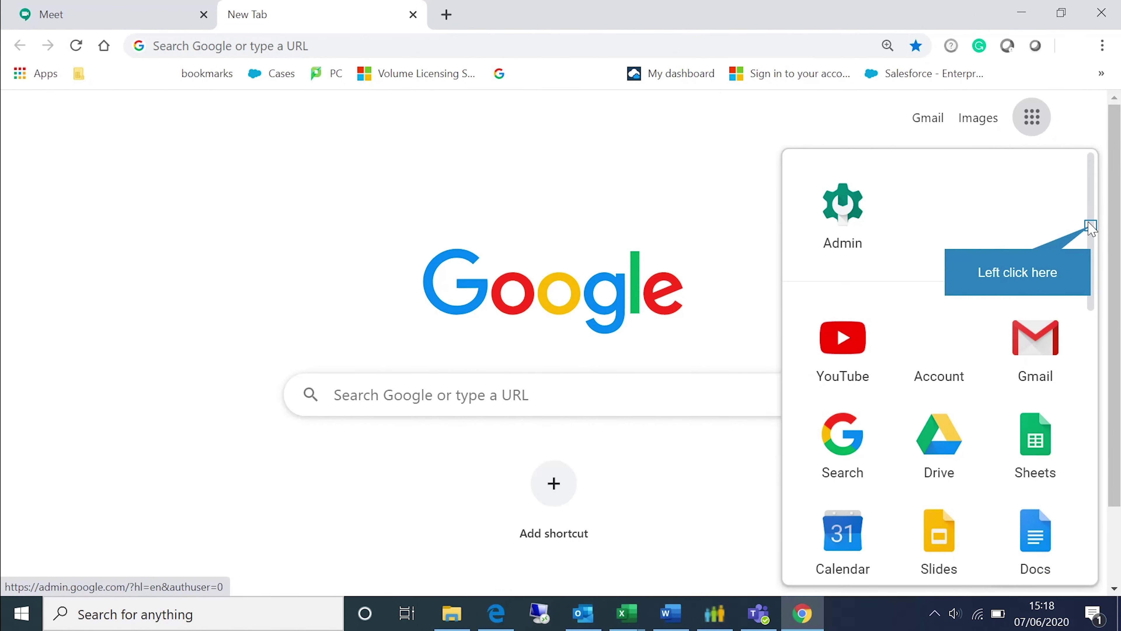
{"action": "left_click_drag", "start_coordinate": [1090, 228], "coordinate": [1093, 472]}
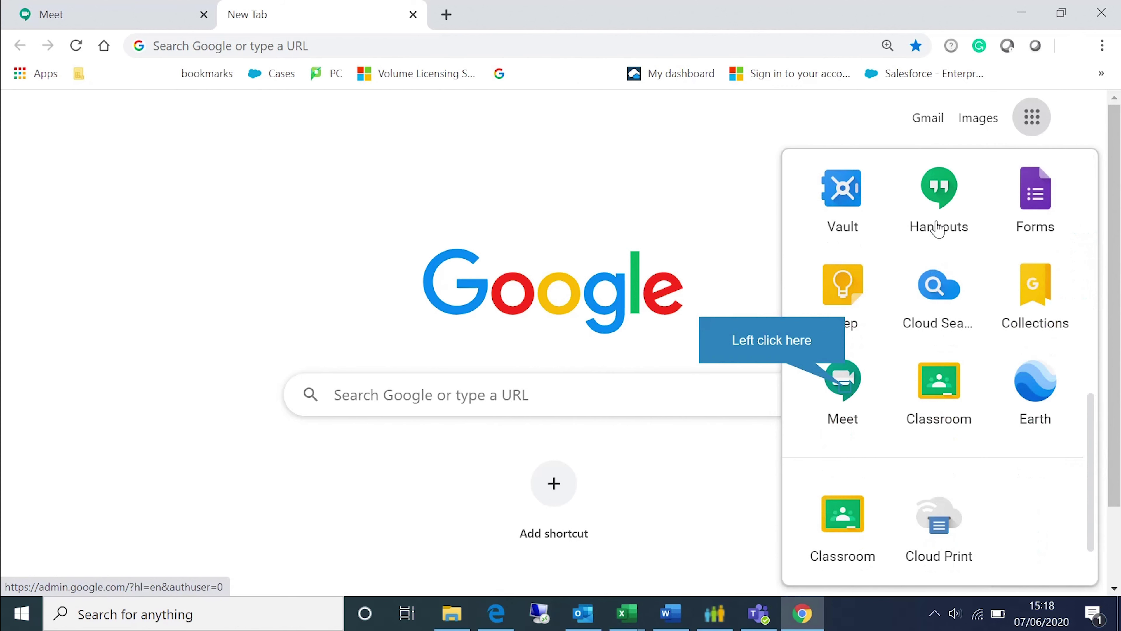
{"action": "left_click", "coordinate": [834, 385]}
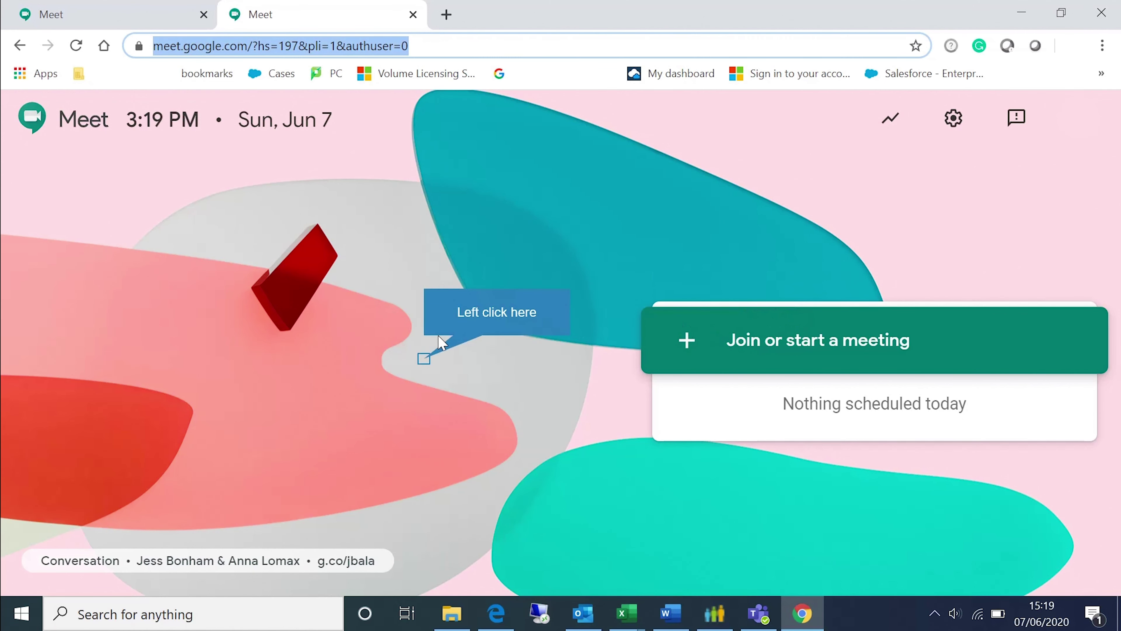
- Start a meeting nicknamed TEST and dismiss the blocked camera and microphone warning
{"action": "left_click", "coordinate": [714, 337]}
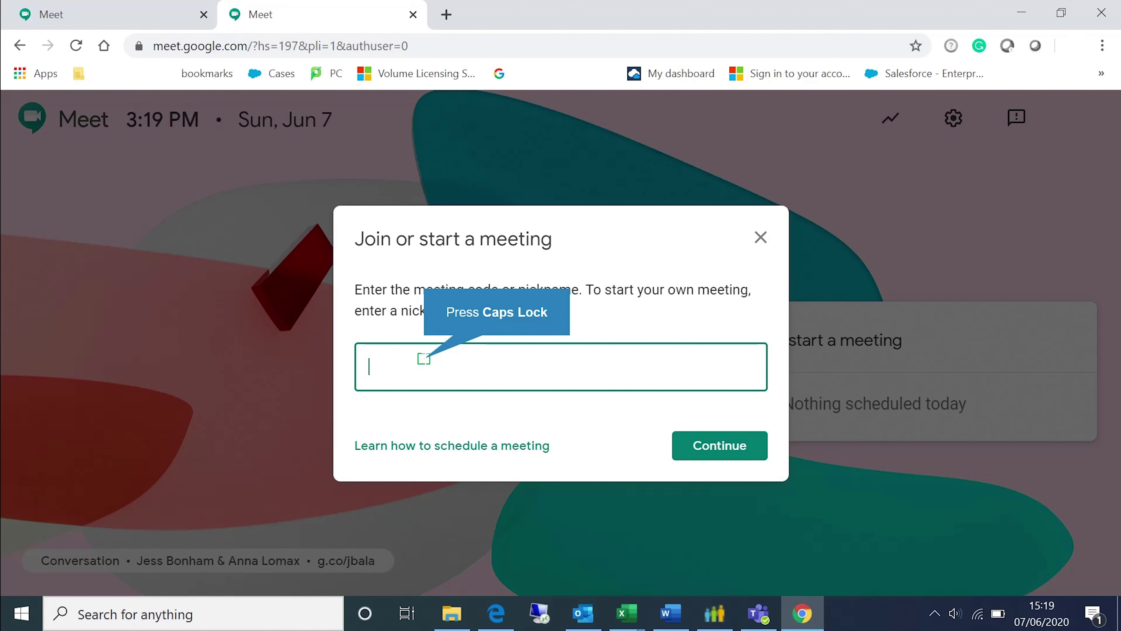
{"action": "key", "text": "Caps_Lock"}
{"action": "type", "text": "TSEST"}
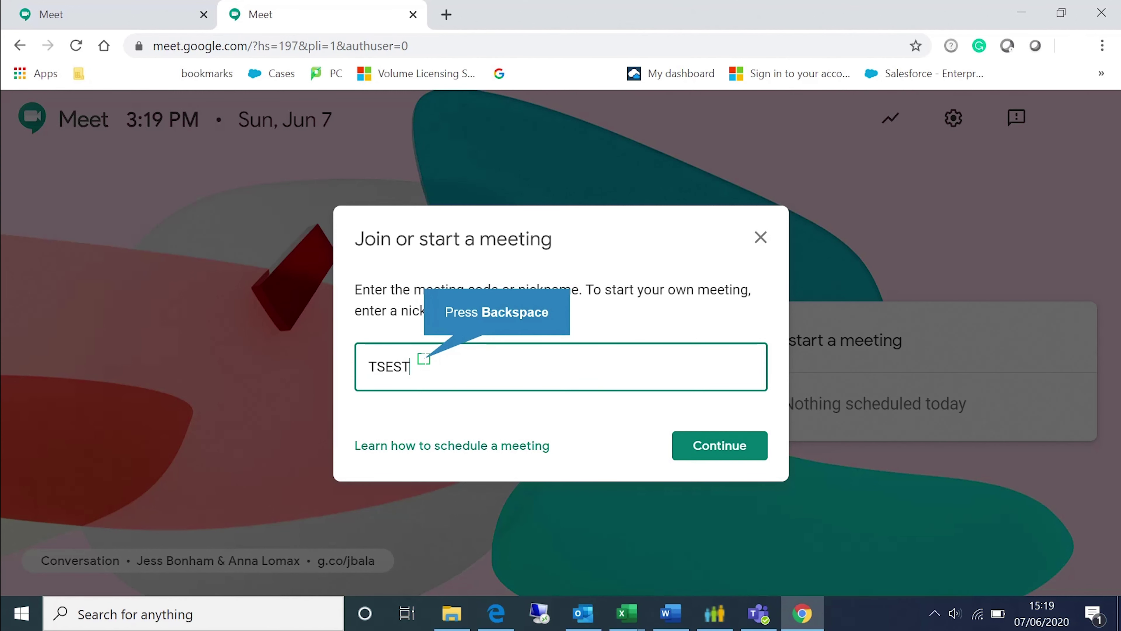
{"action": "key", "text": "BackSpace"}
{"action": "key", "text": "BackSpace"}
{"action": "key", "text": "BackSpace"}
{"action": "type", "text": "EST"}
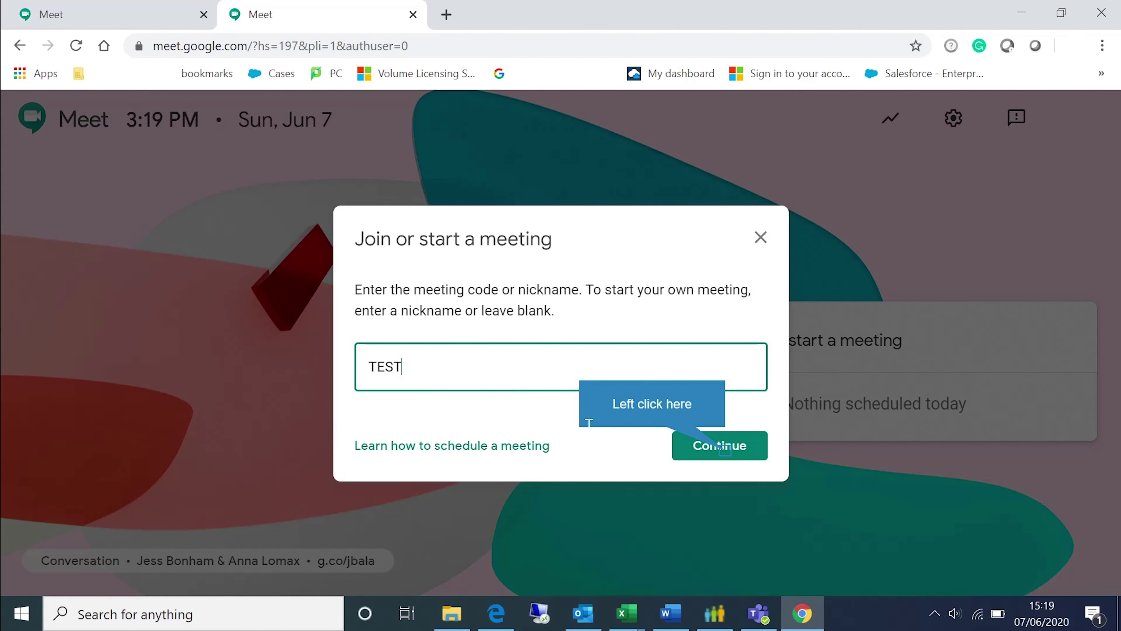
{"action": "left_click", "coordinate": [726, 452]}
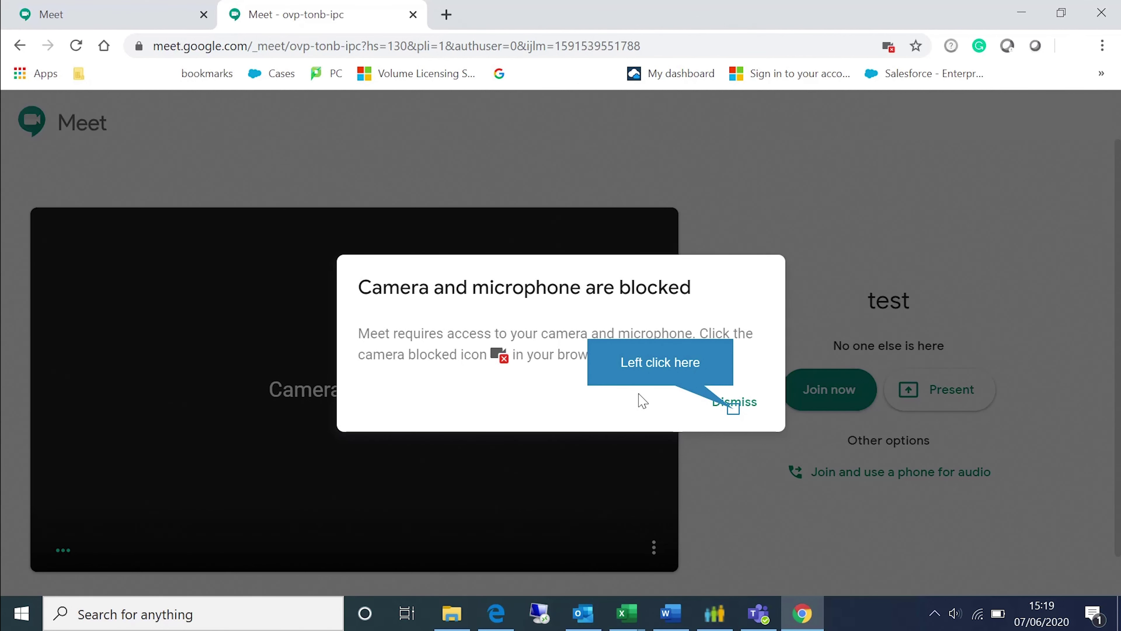
{"action": "left_click", "coordinate": [773, 407]}
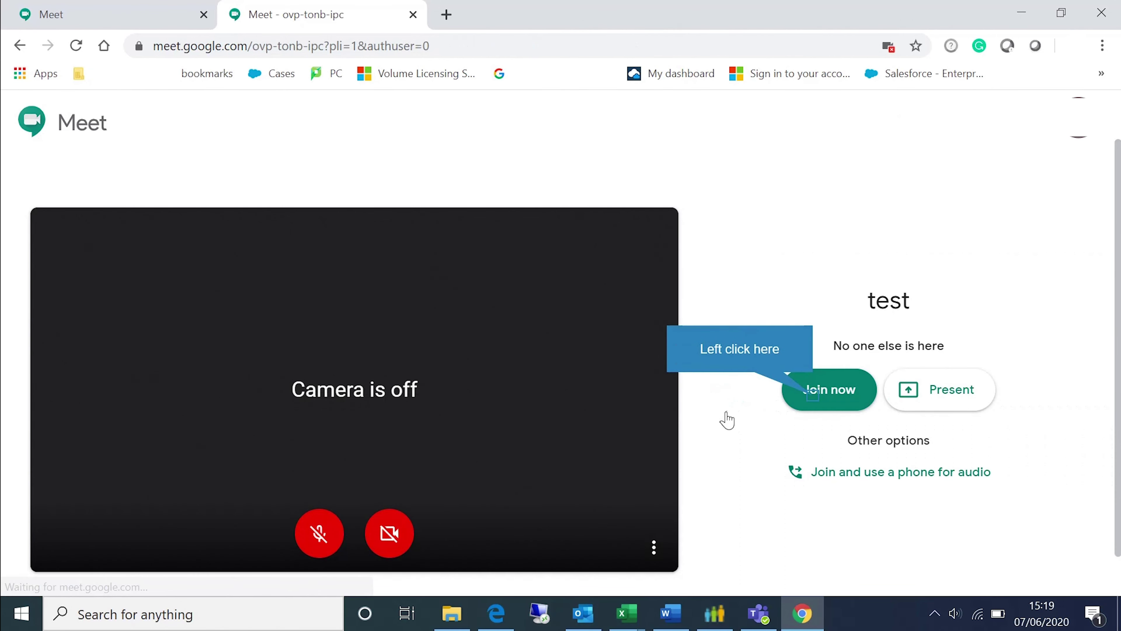
- Join the TEST meeting and copy its joining info from the Add others dialog
{"action": "left_click", "coordinate": [812, 398]}
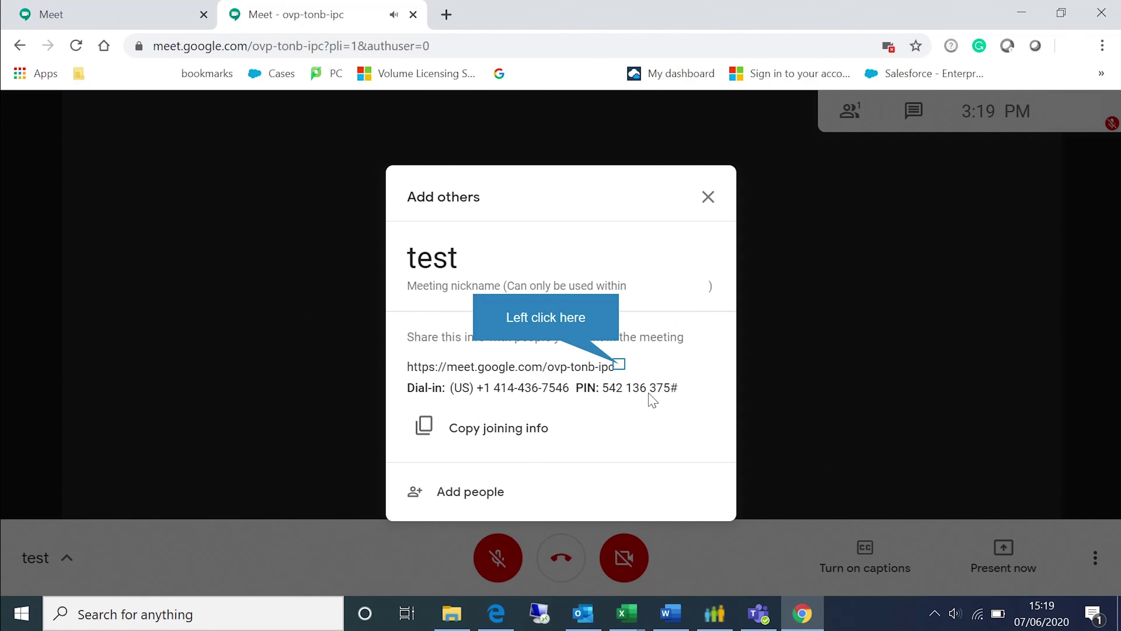
{"action": "left_click_drag", "start_coordinate": [617, 367], "coordinate": [407, 367]}
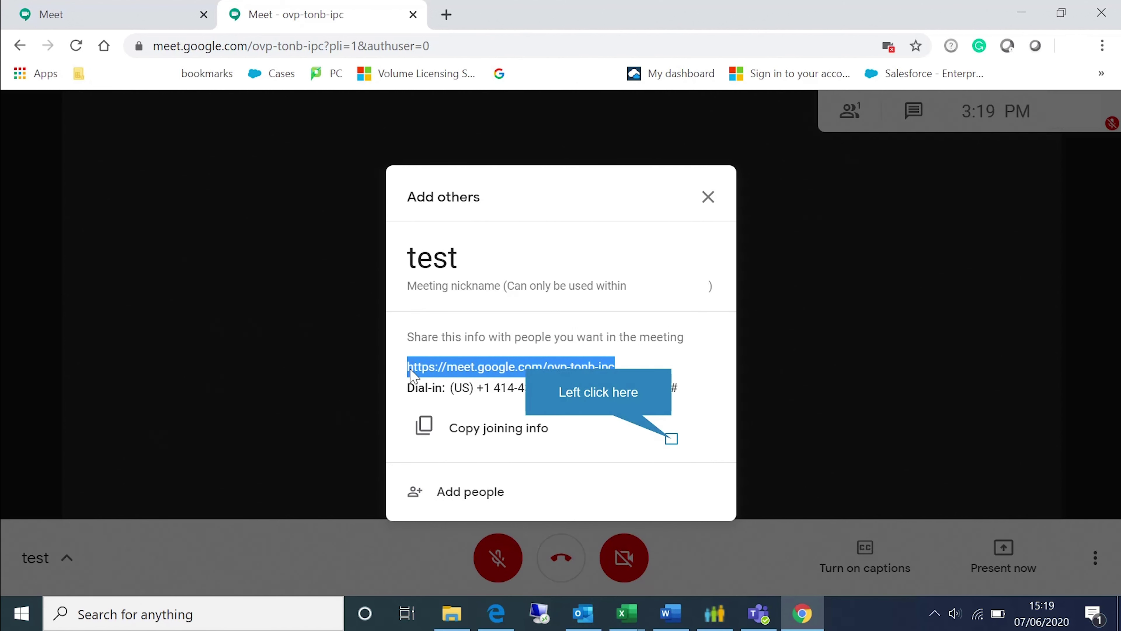
{"action": "left_click", "coordinate": [670, 441]}
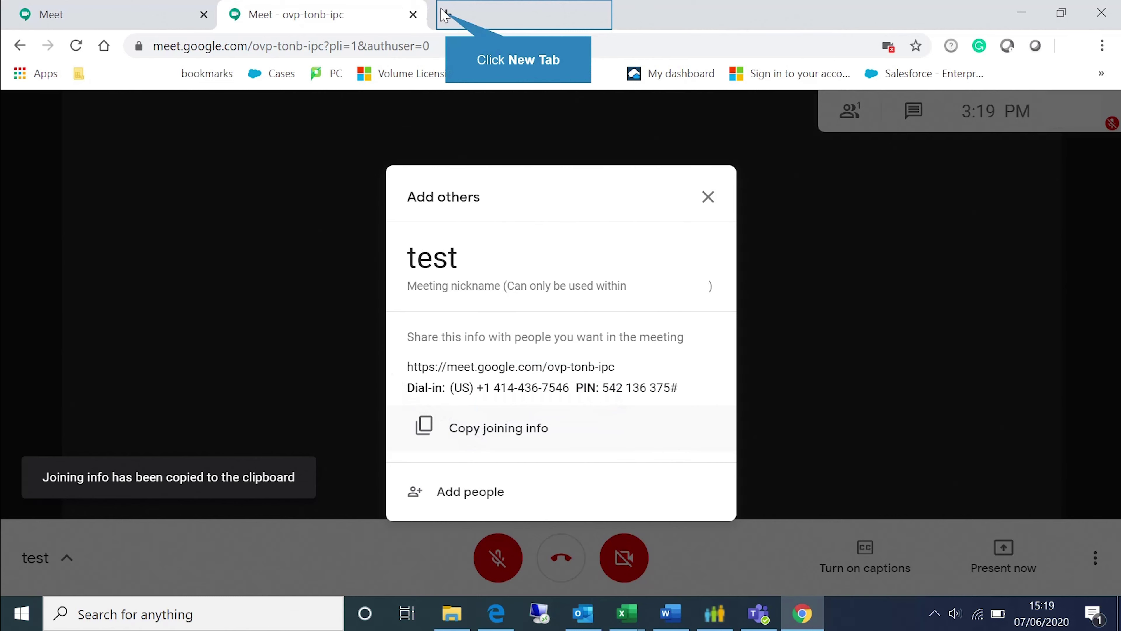
- Open Gmail in a new tab and compose an email with the joining info pasted in
{"action": "left_click", "coordinate": [447, 15]}
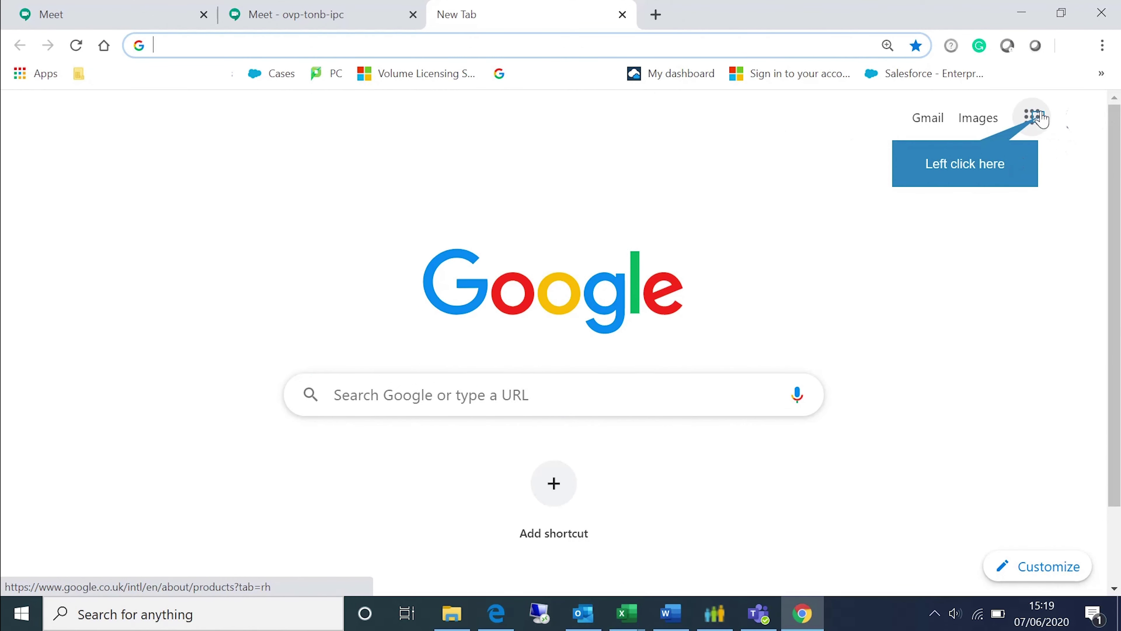
{"action": "left_click", "coordinate": [1032, 118]}
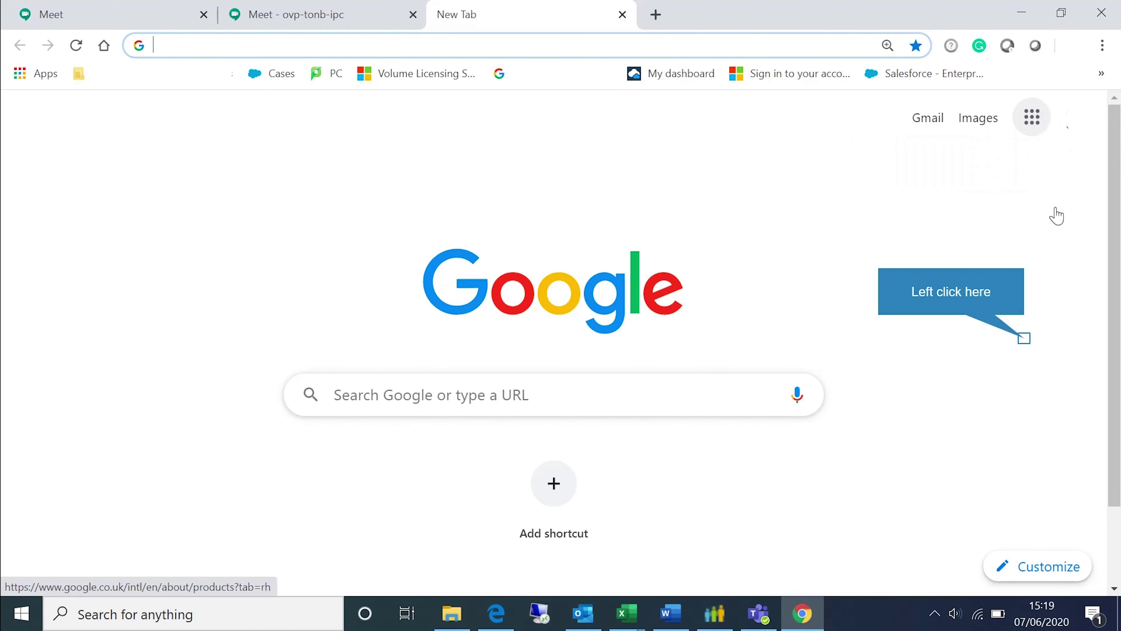
{"action": "left_click", "coordinate": [1025, 339]}
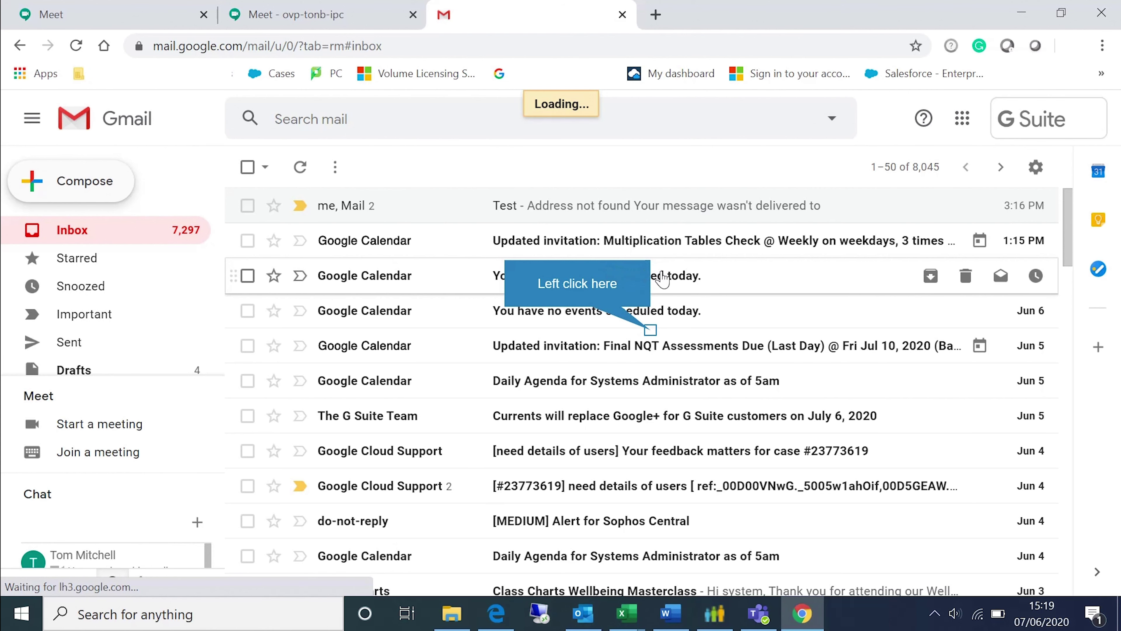
{"action": "left_click", "coordinate": [650, 329]}
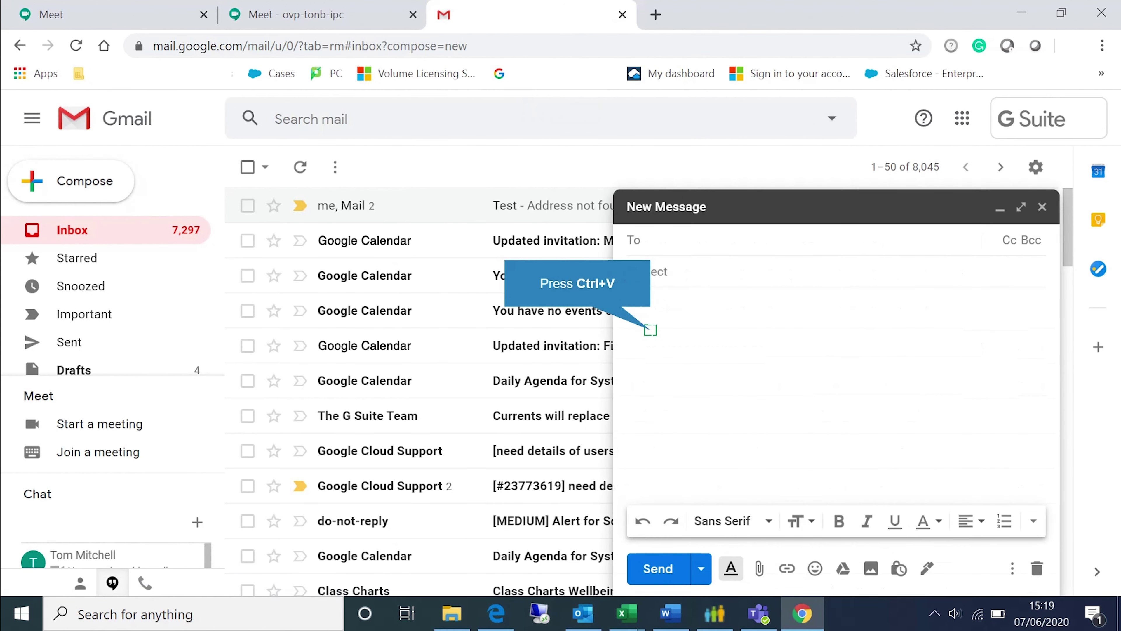
{"action": "key", "text": "ctrl+v"}
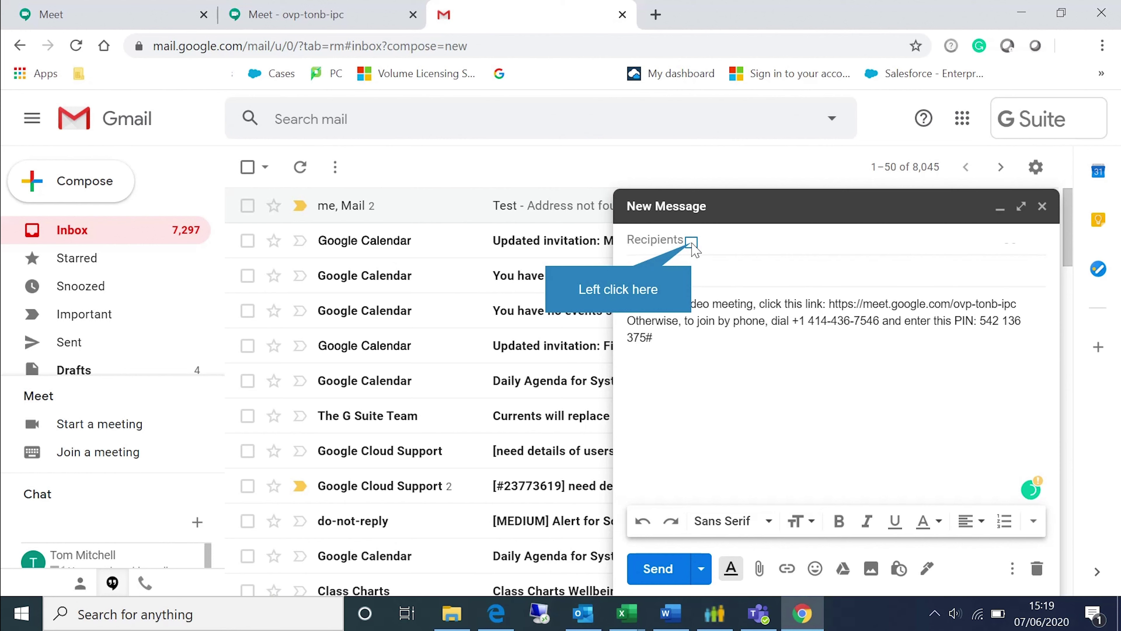
{"action": "left_click", "coordinate": [690, 241]}
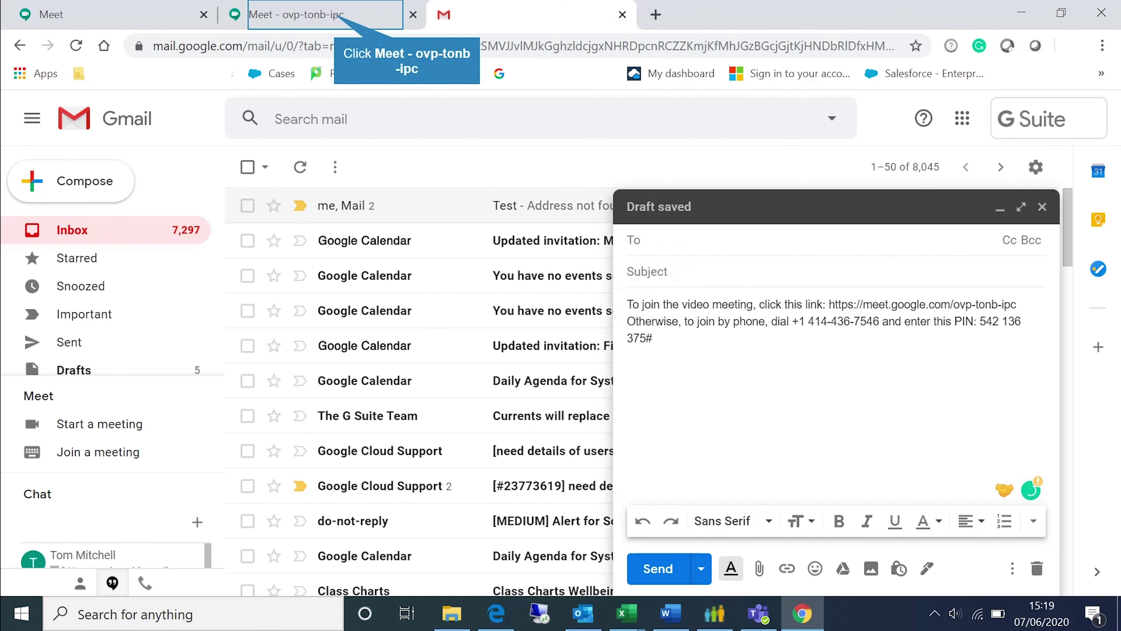
- Back in the test call, close the joining-info dialog, try the microphone and check Present now
{"action": "left_click", "coordinate": [338, 15]}
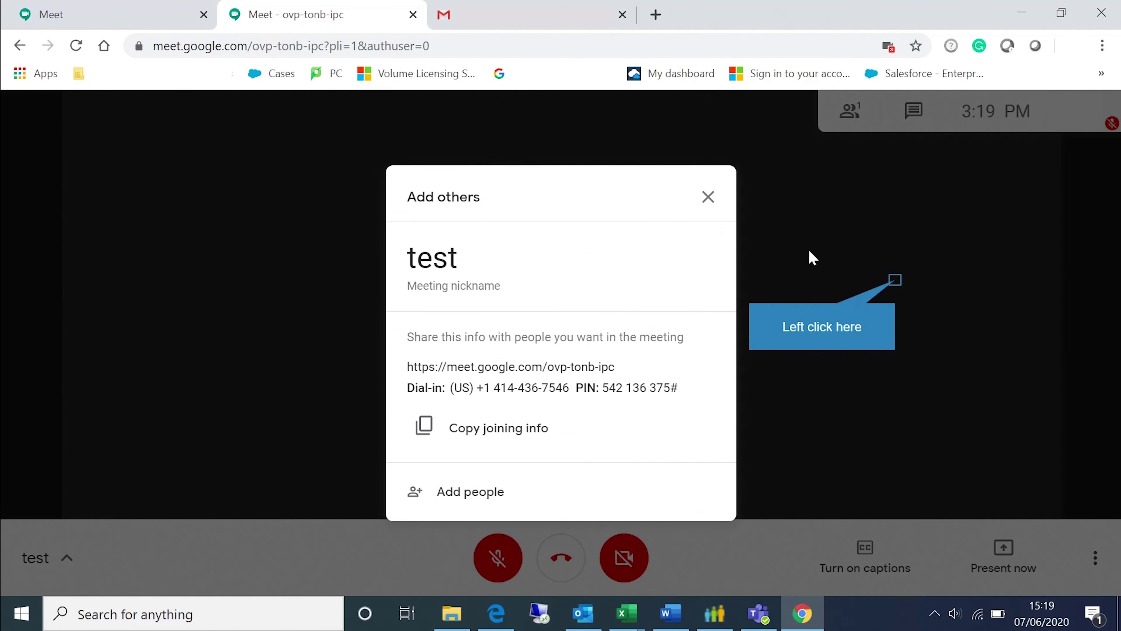
{"action": "left_click", "coordinate": [862, 287]}
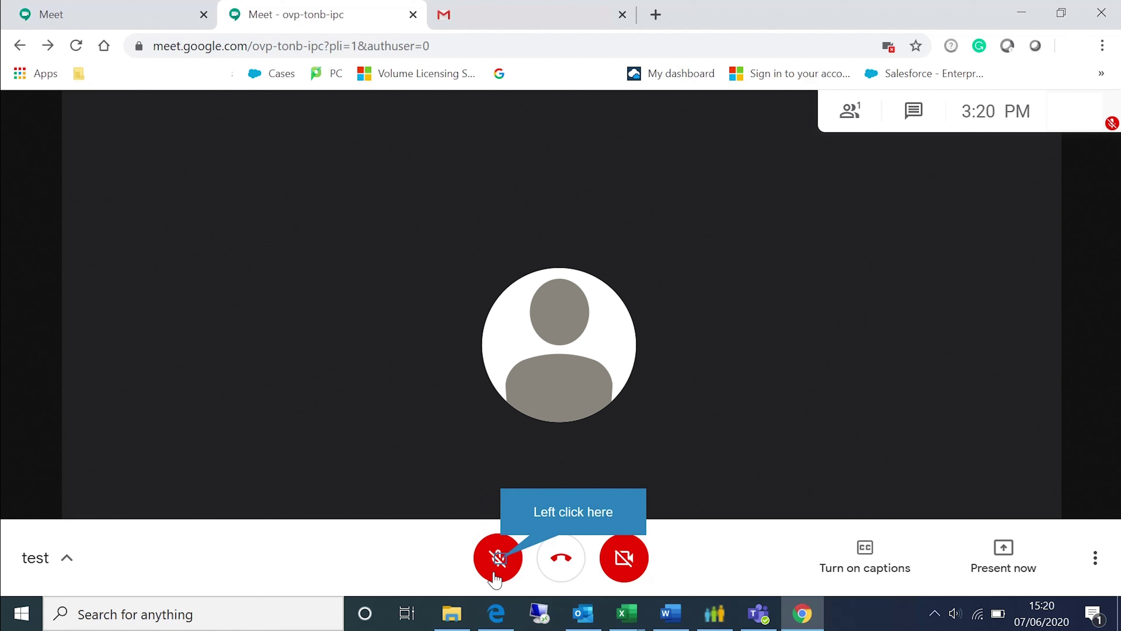
{"action": "left_click", "coordinate": [490, 552]}
{"action": "left_click", "coordinate": [741, 409]}
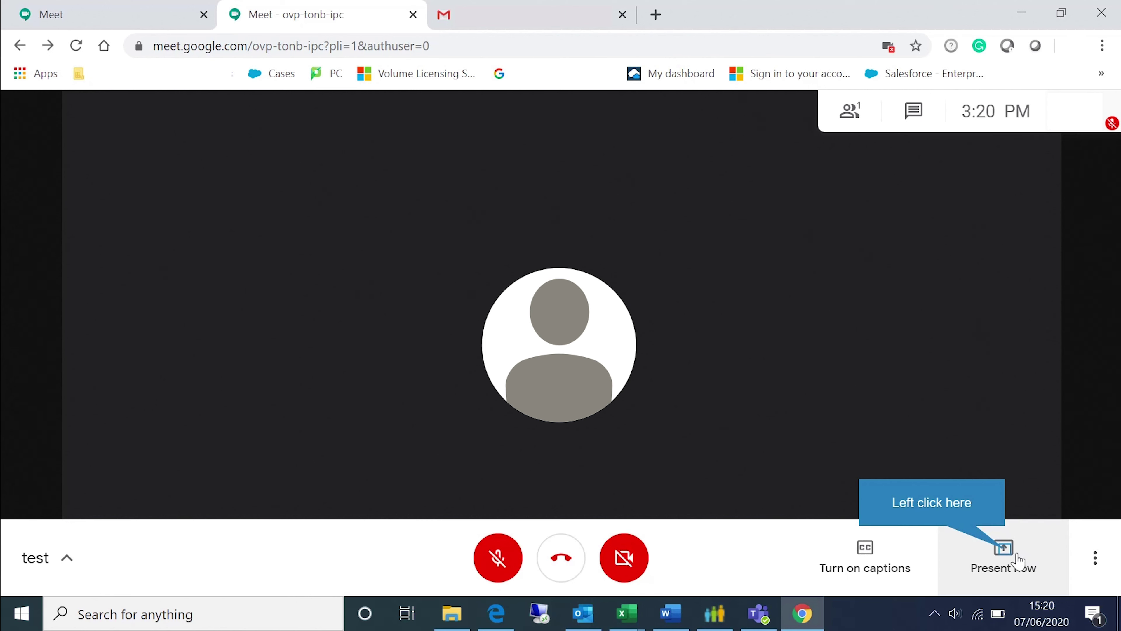
{"action": "left_click", "coordinate": [1006, 558]}
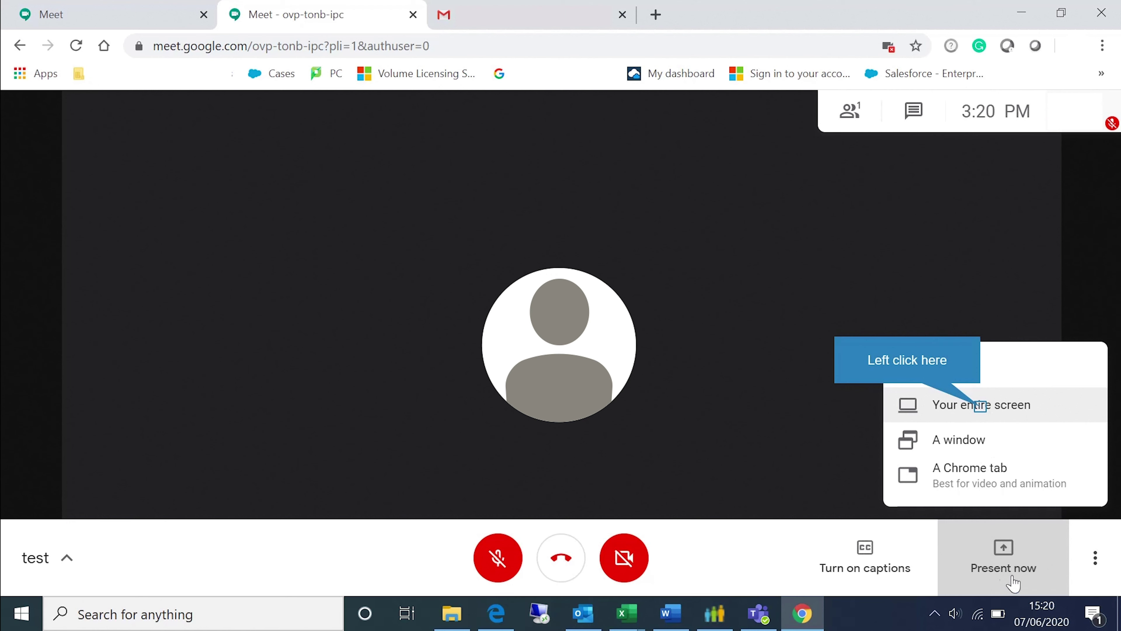
{"action": "left_click", "coordinate": [1095, 557]}
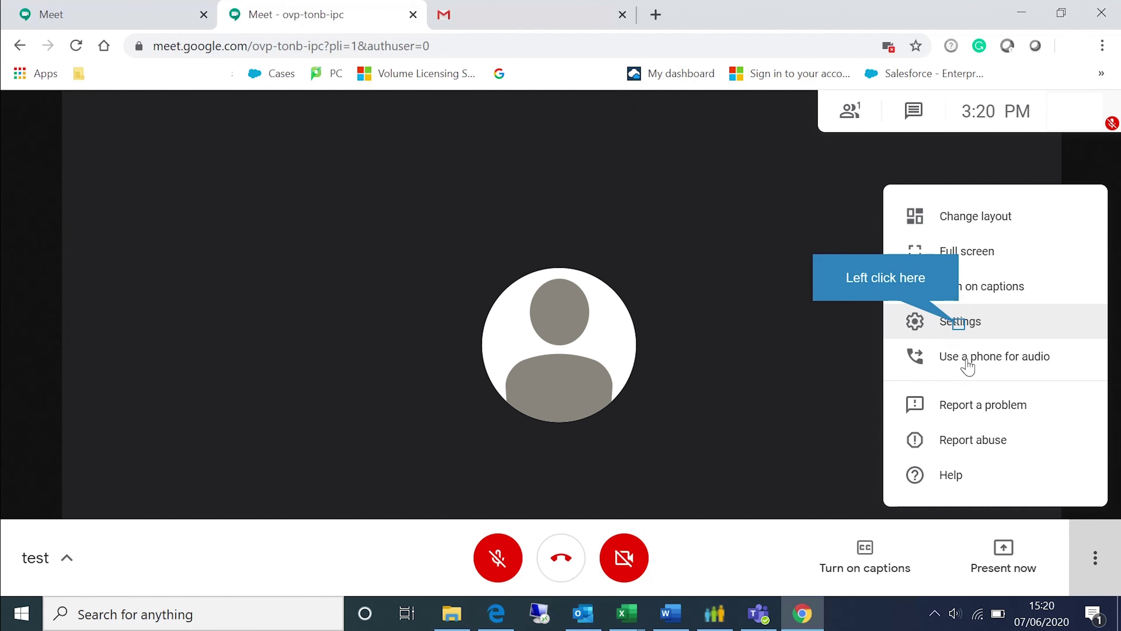
{"action": "left_click", "coordinate": [957, 332]}
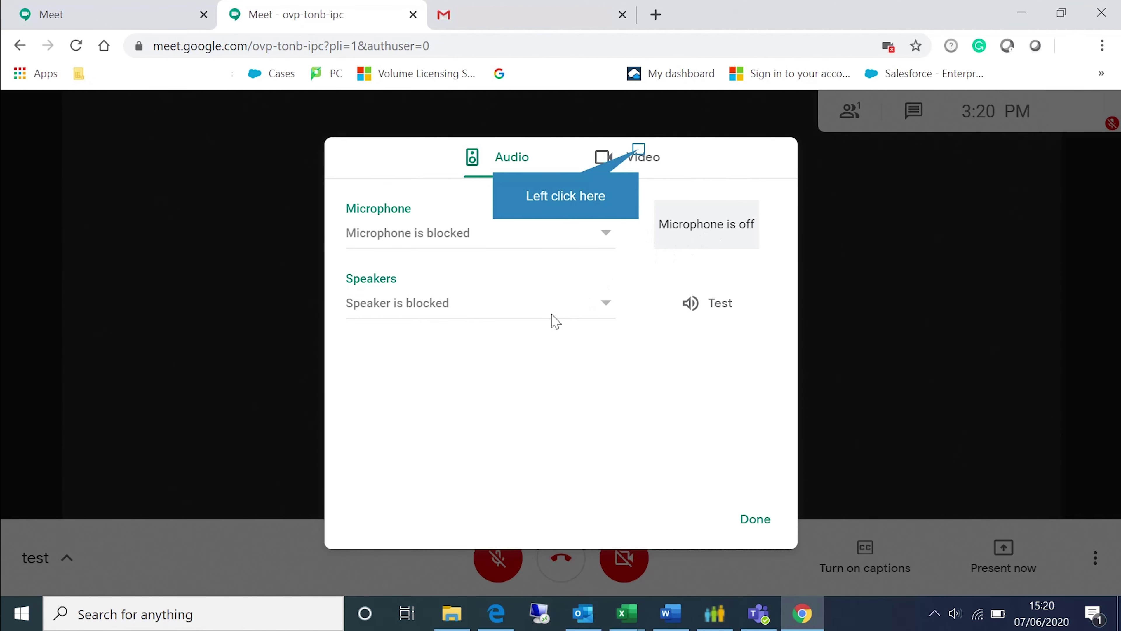
{"action": "left_click", "coordinate": [633, 159]}
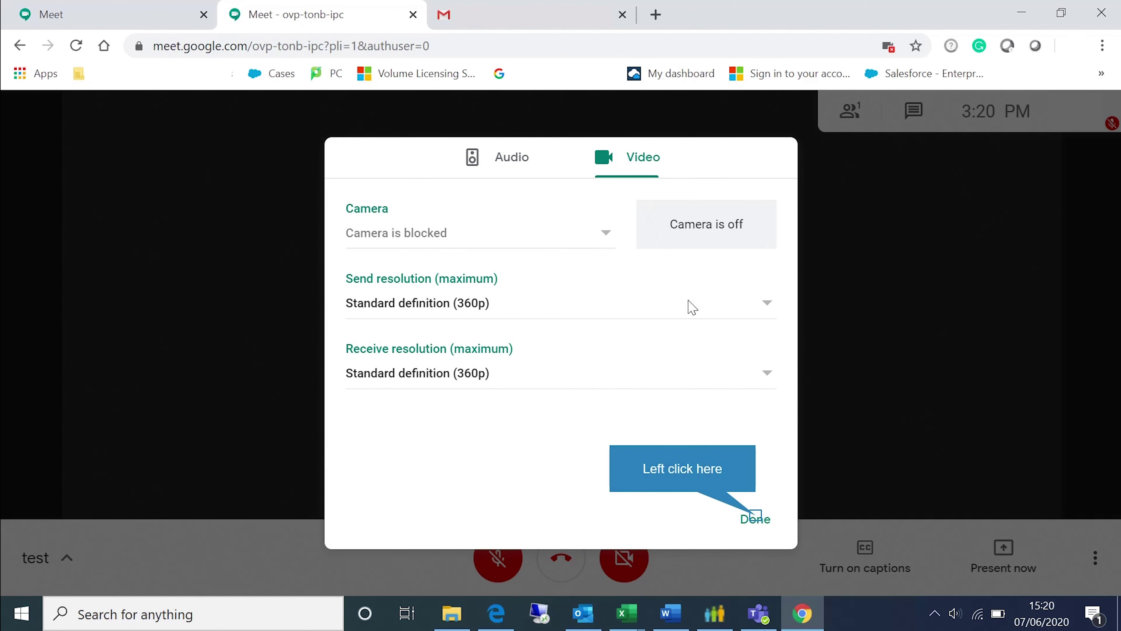
{"action": "left_click", "coordinate": [754, 518]}
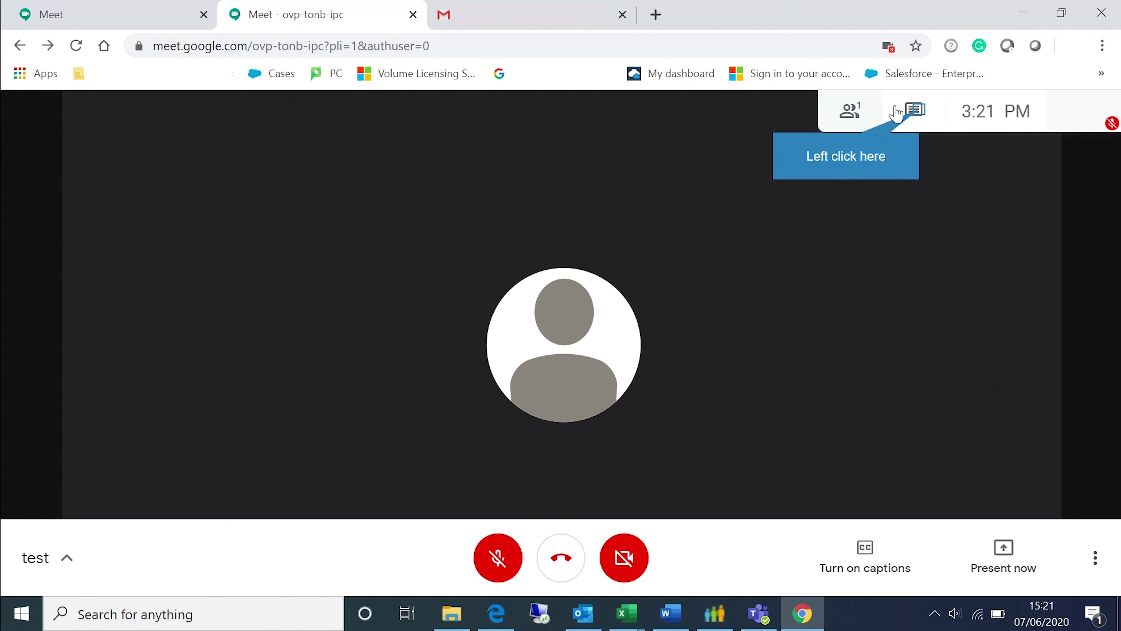
- Send 'hii how are you ?' in the meeting chat, then close the chat panel
{"action": "left_click", "coordinate": [912, 110]}
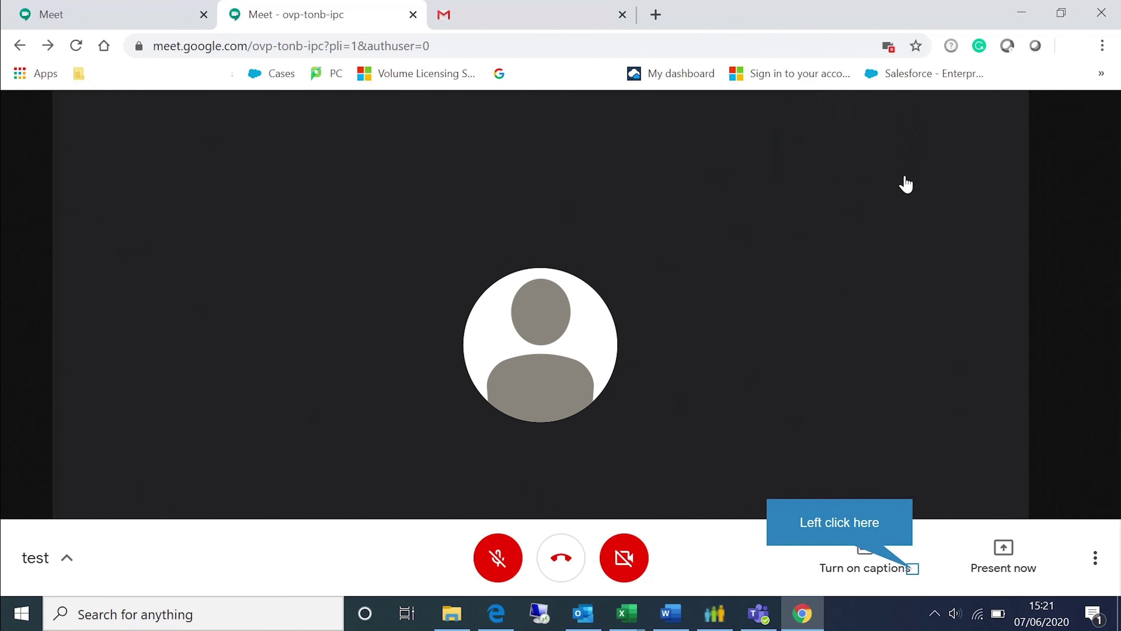
{"action": "left_click", "coordinate": [912, 569]}
{"action": "type", "text": "h"}
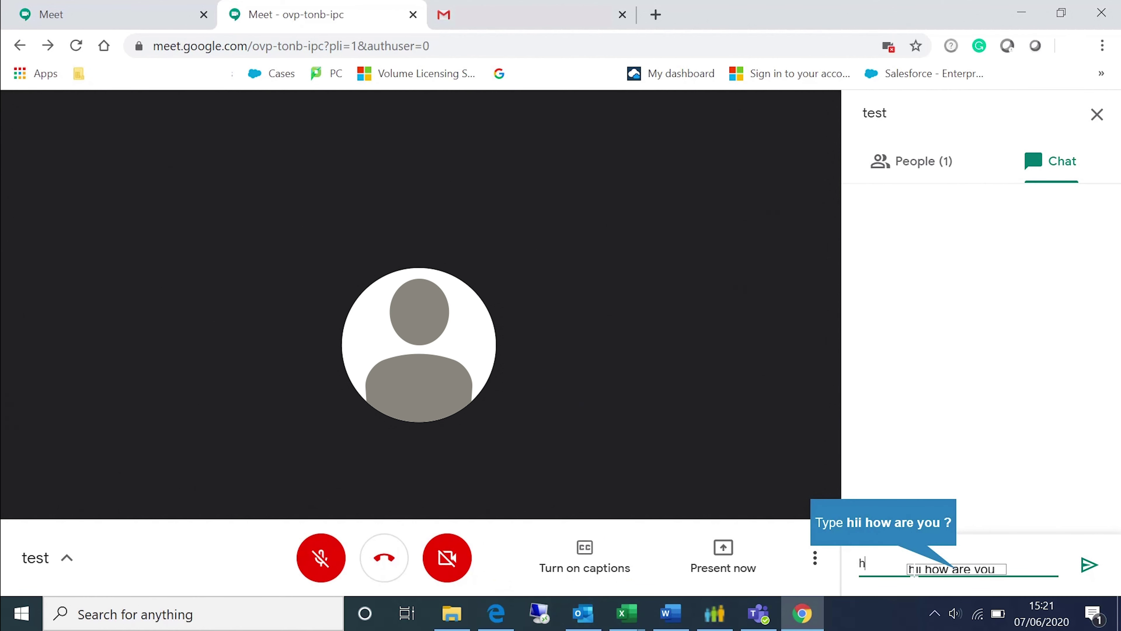
{"action": "type", "text": "ii how are you ?"}
{"action": "key", "text": "Return"}
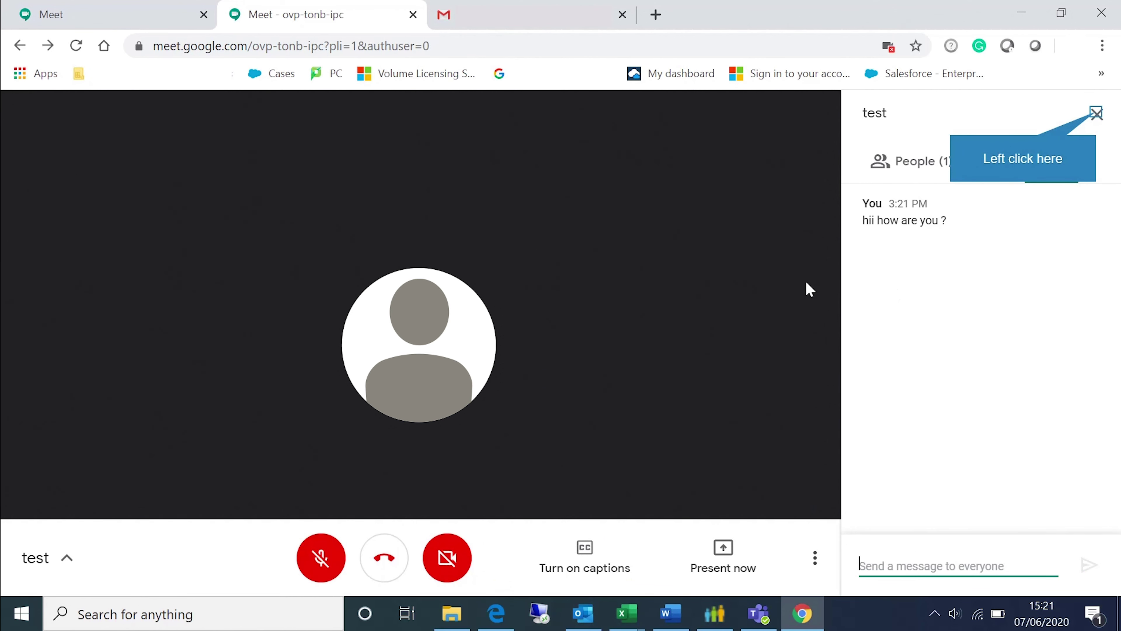
{"action": "left_click", "coordinate": [1096, 113]}
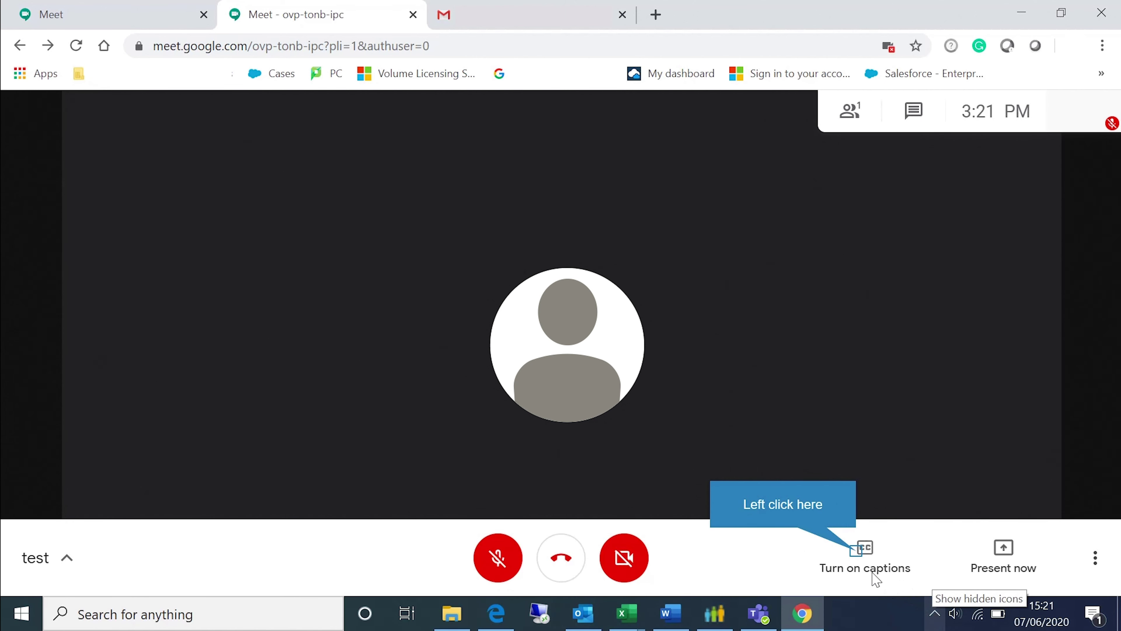
- Turn on captions so the caption area appears below the participant tile
{"action": "left_click", "coordinate": [851, 573]}
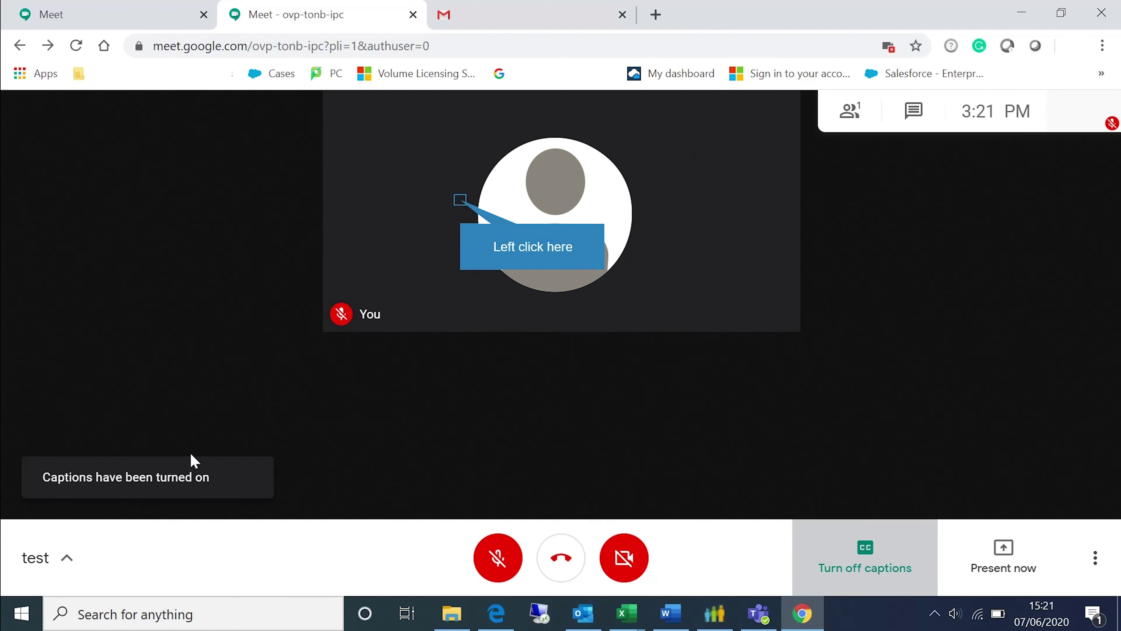
{"action": "left_click", "coordinate": [461, 201]}
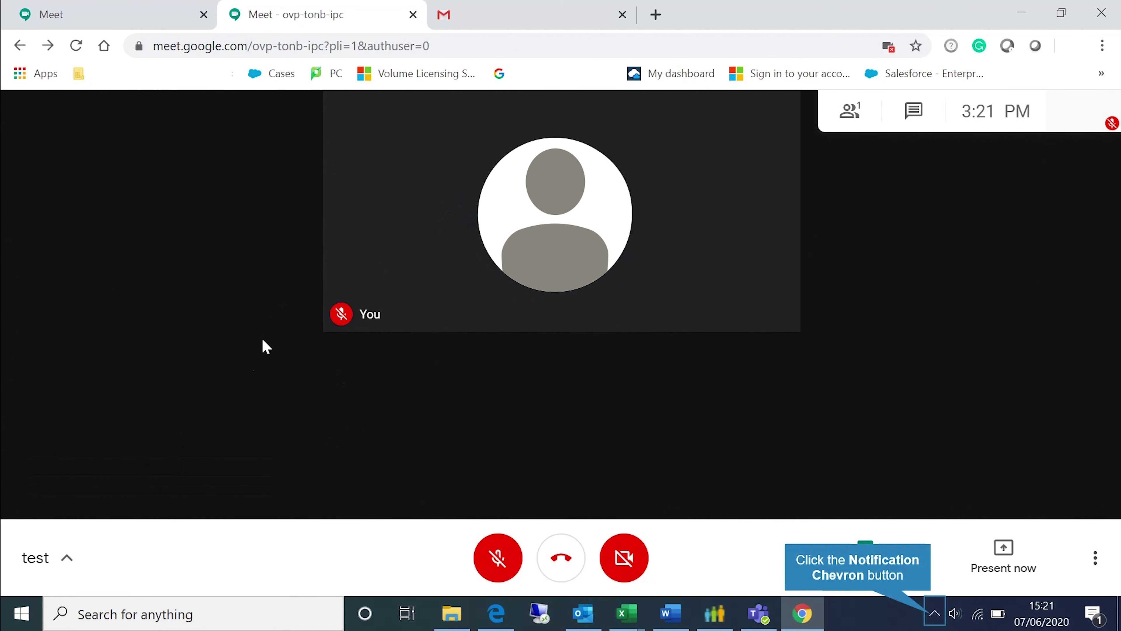